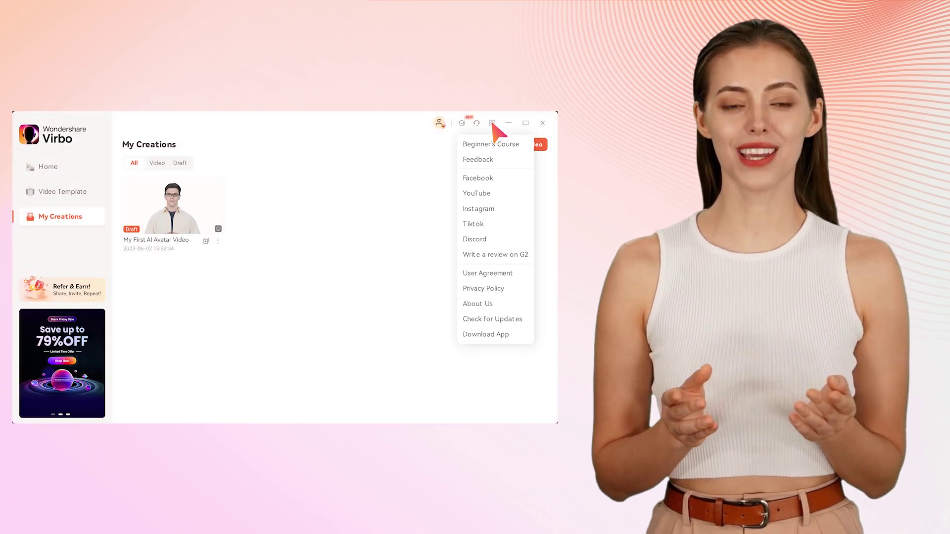
Check for updates, then create a landscape (16:9) video with the white-shirted male avatar.
{"action": "left_click", "coordinate": [524, 315]}
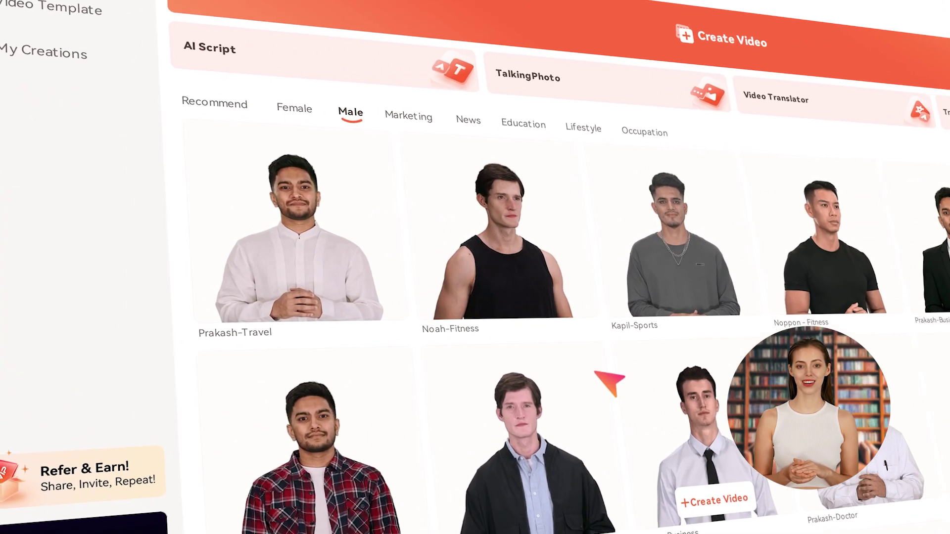
{"action": "mouse_move", "coordinate": [314, 300]}
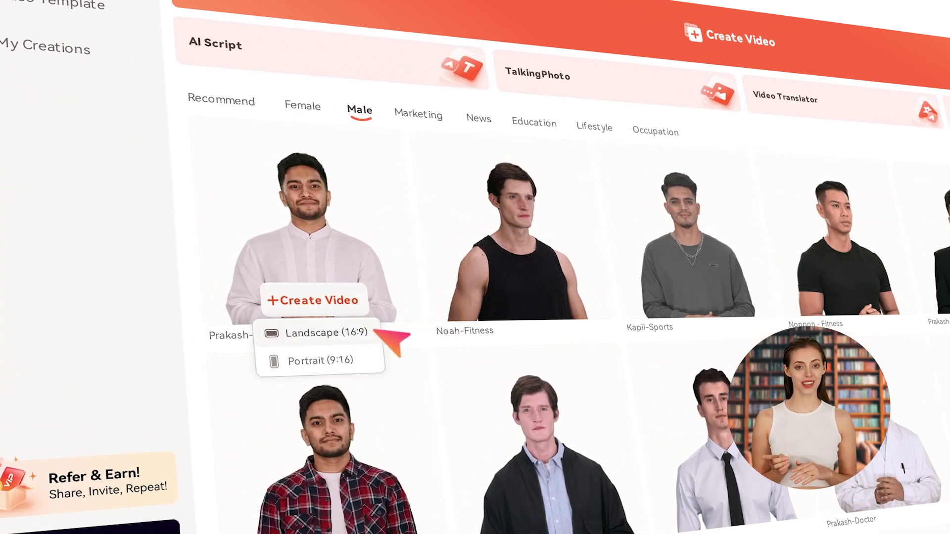
{"action": "left_click", "coordinate": [374, 330]}
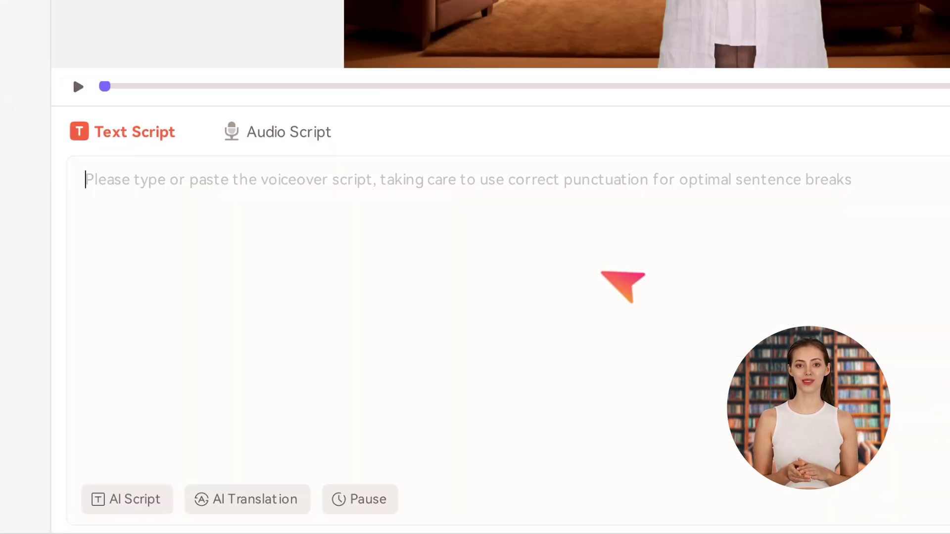
{"action": "type", "text": "Today I would like to share"}
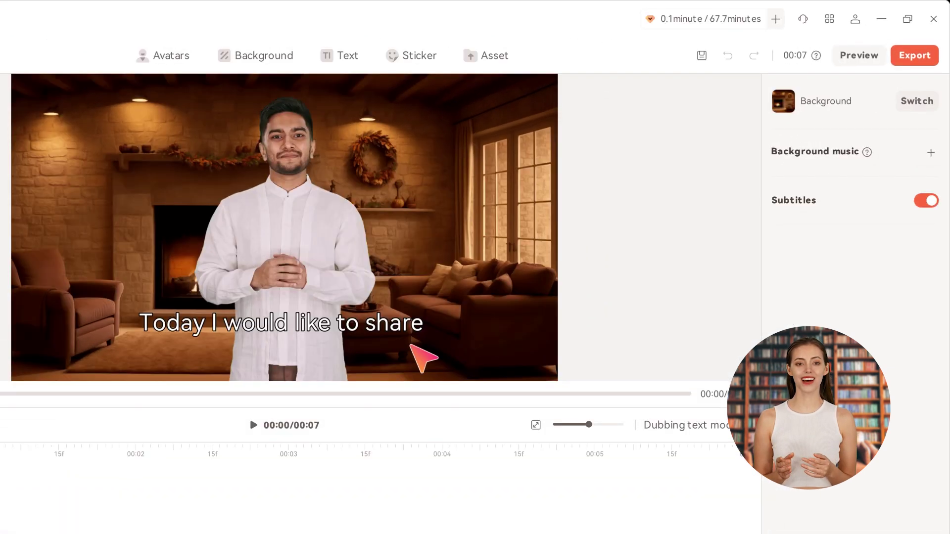
Select the video's subtitle and open Subtitle editing, listing its three timed lines.
{"action": "left_click", "coordinate": [533, 252]}
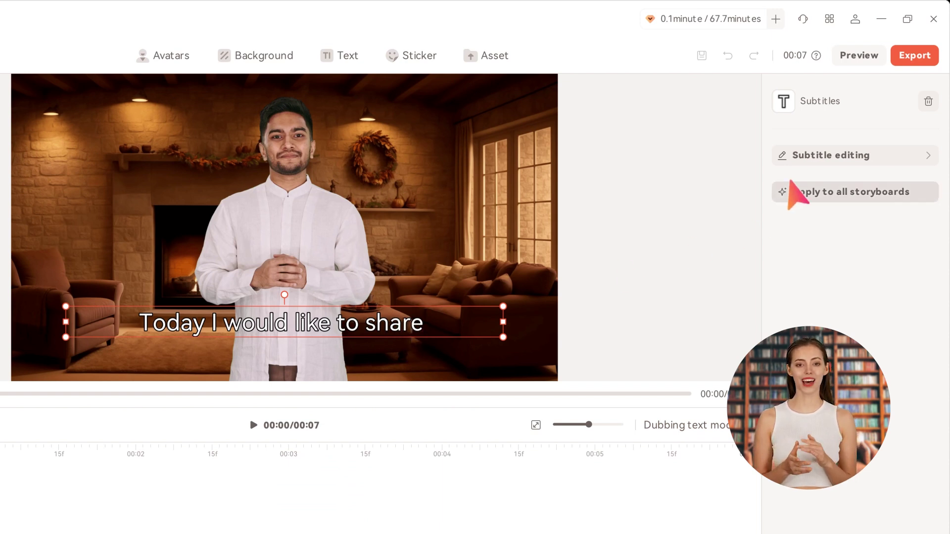
{"action": "left_click", "coordinate": [813, 163]}
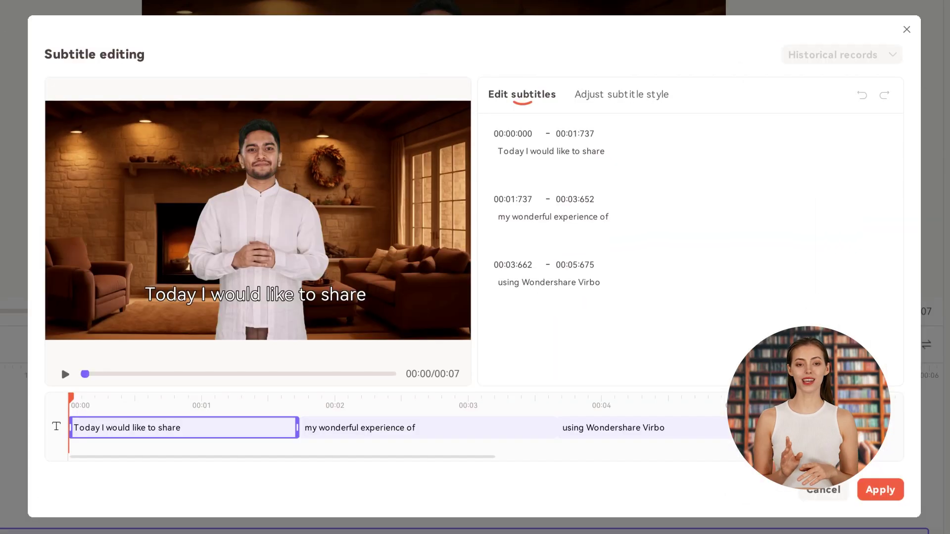
{"action": "mouse_move", "coordinate": [688, 216]}
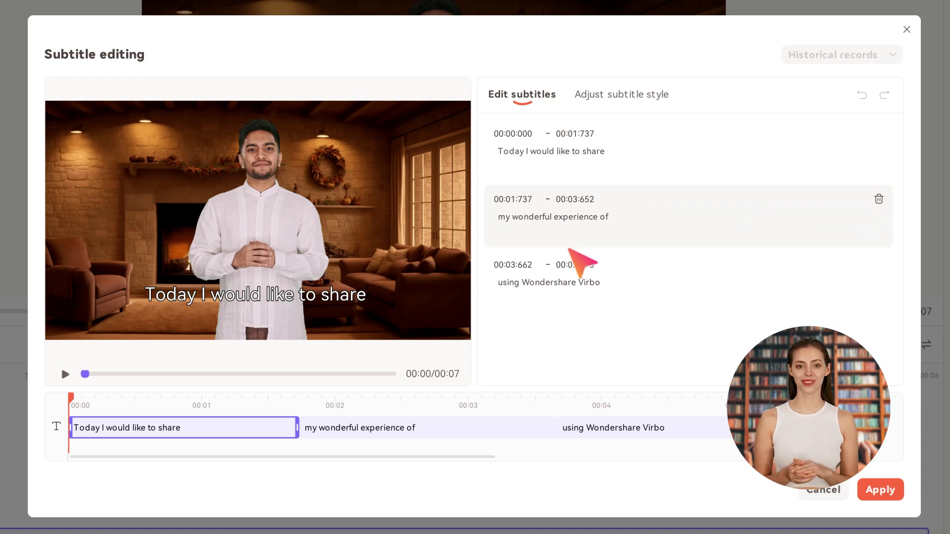
Drag the subtitle box on the preview, then undo the move.
{"action": "left_click", "coordinate": [344, 291]}
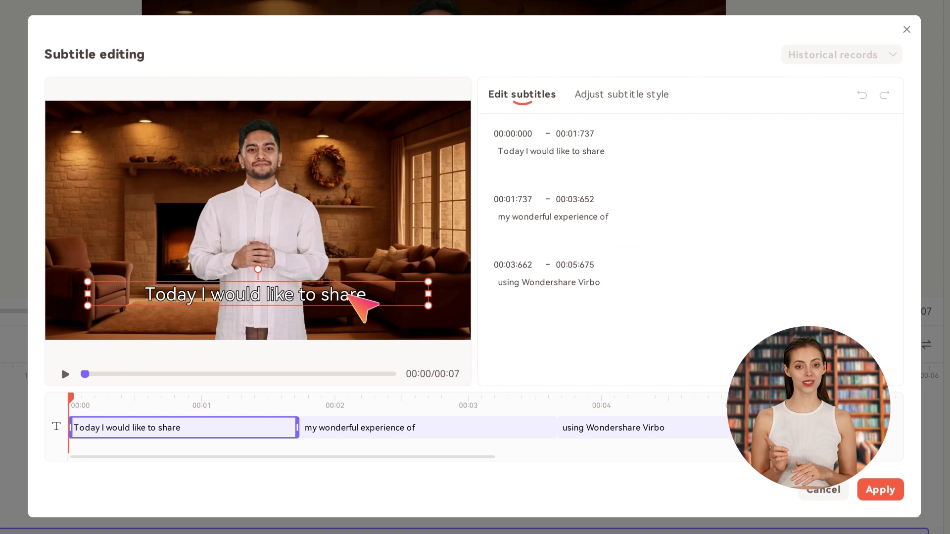
{"action": "mouse_move", "coordinate": [347, 295]}
{"action": "left_mouse_down"}
{"action": "mouse_move", "coordinate": [334, 272]}
{"action": "mouse_move", "coordinate": [369, 299]}
{"action": "left_mouse_up"}
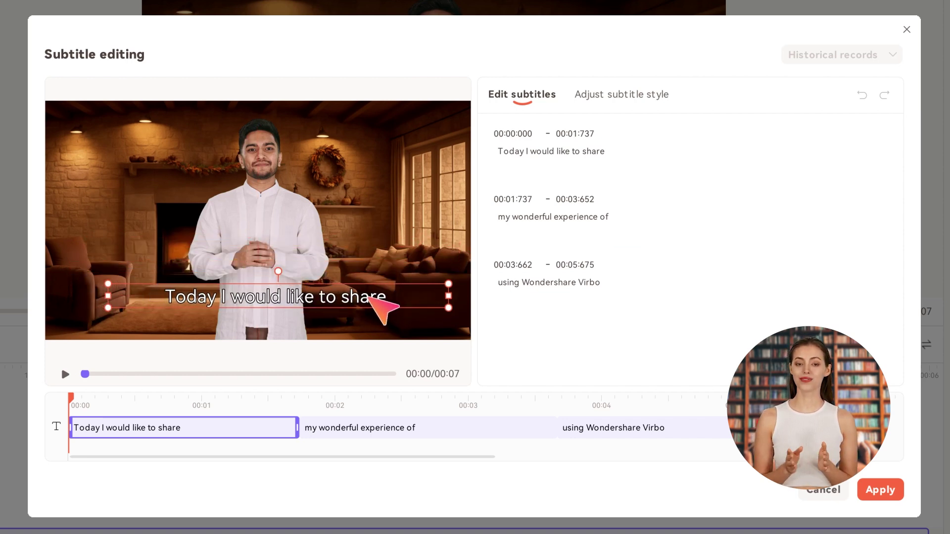
{"action": "left_click", "coordinate": [862, 95]}
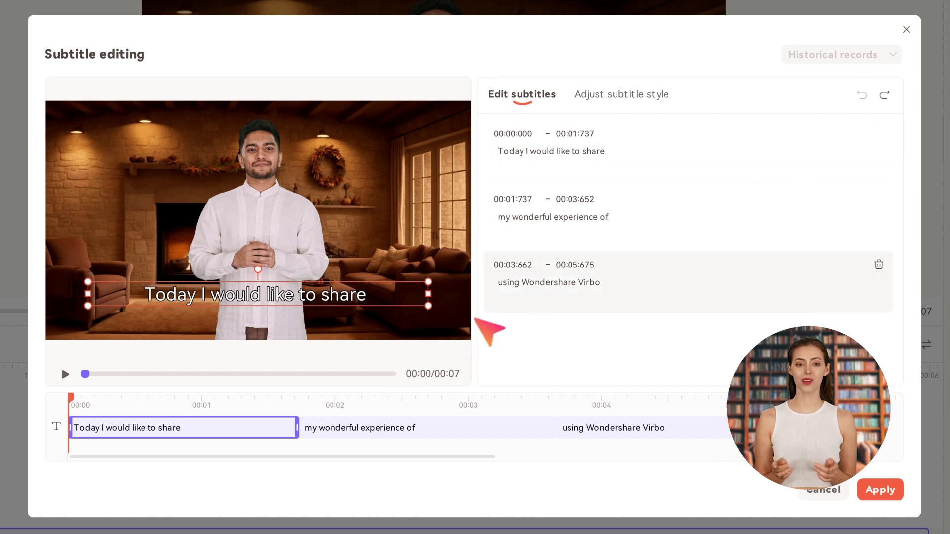
Retime the lines so the first ends at 00:01:733 and the second runs to 00:03:662.
{"action": "left_click_drag", "start_coordinate": [227, 427], "coordinate": [360, 432]}
{"action": "left_click", "coordinate": [307, 431]}
{"action": "left_click", "coordinate": [522, 431]}
{"action": "mouse_move", "coordinate": [555, 431]}
{"action": "left_mouse_down"}
{"action": "mouse_move", "coordinate": [492, 431]}
{"action": "mouse_move", "coordinate": [556, 431]}
{"action": "left_mouse_up"}
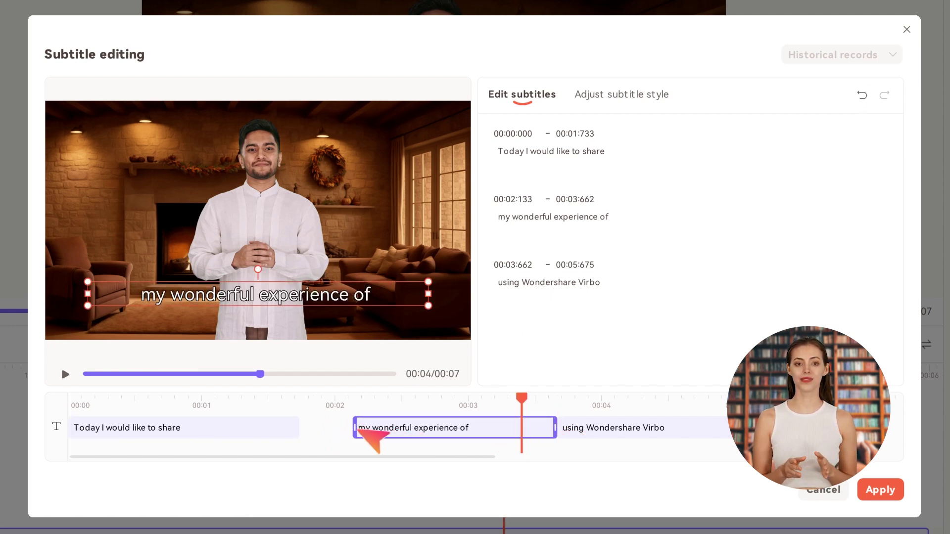
{"action": "left_click_drag", "start_coordinate": [358, 431], "coordinate": [301, 431]}
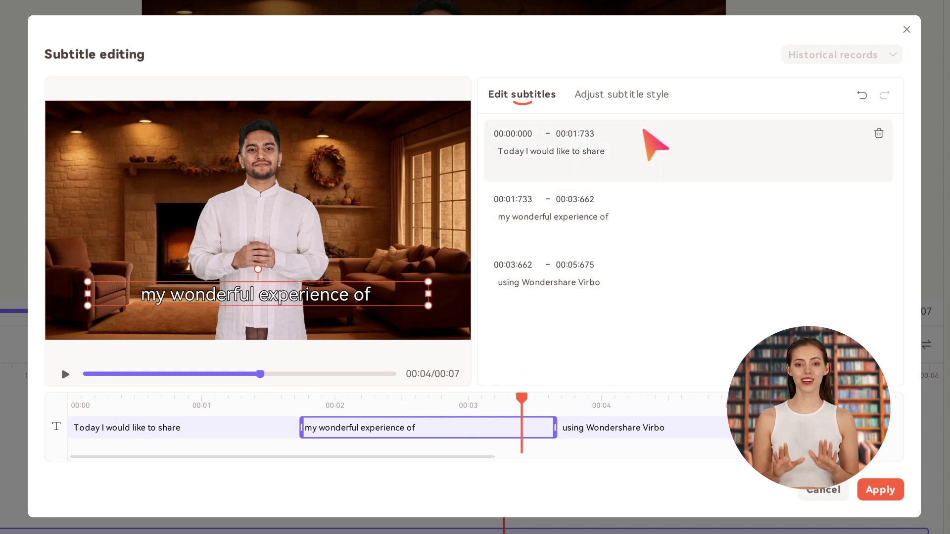
{"action": "left_click", "coordinate": [647, 97]}
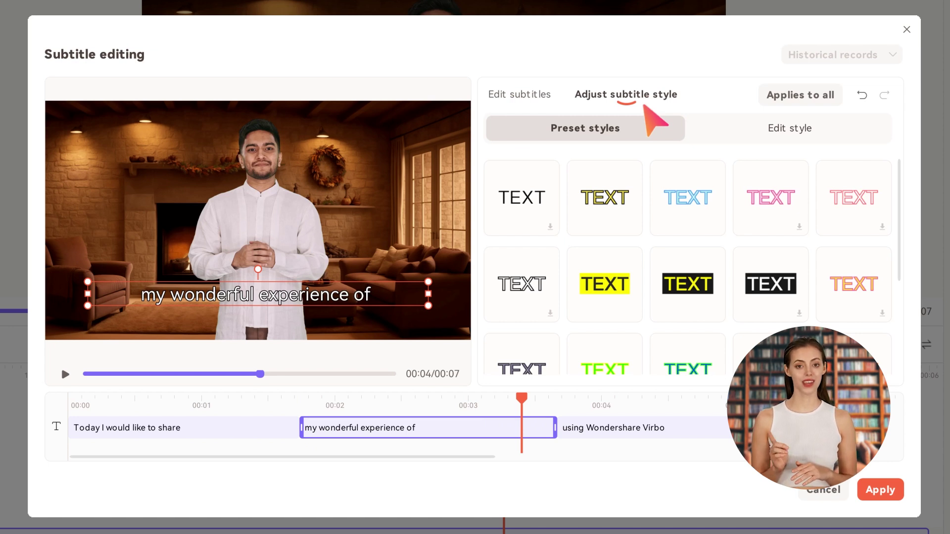
Apply the yellow-on-black TEXT preset style to the subtitles.
{"action": "left_click", "coordinate": [676, 276]}
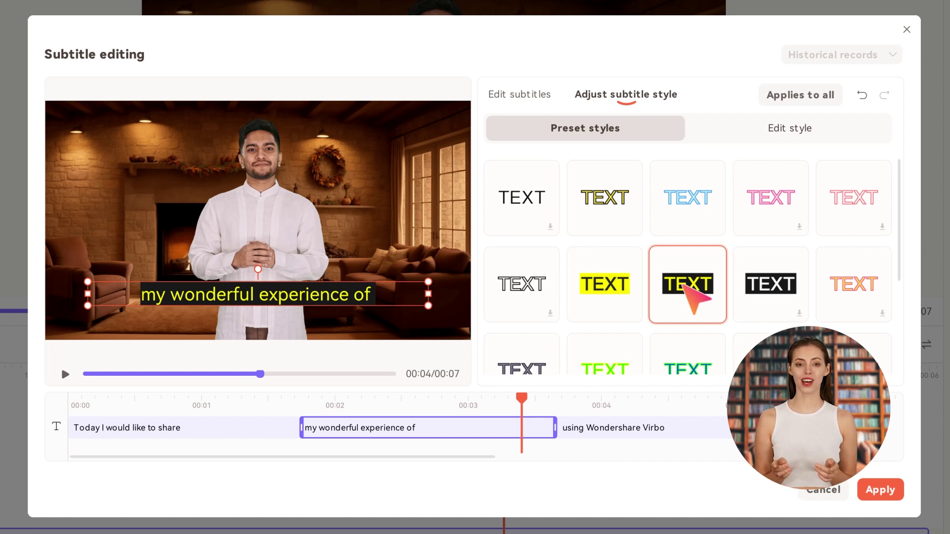
Set LeagueSpartan-SemiBold font, size 25, spacing 1, and a white outline of weight 3.
{"action": "left_click", "coordinate": [775, 128]}
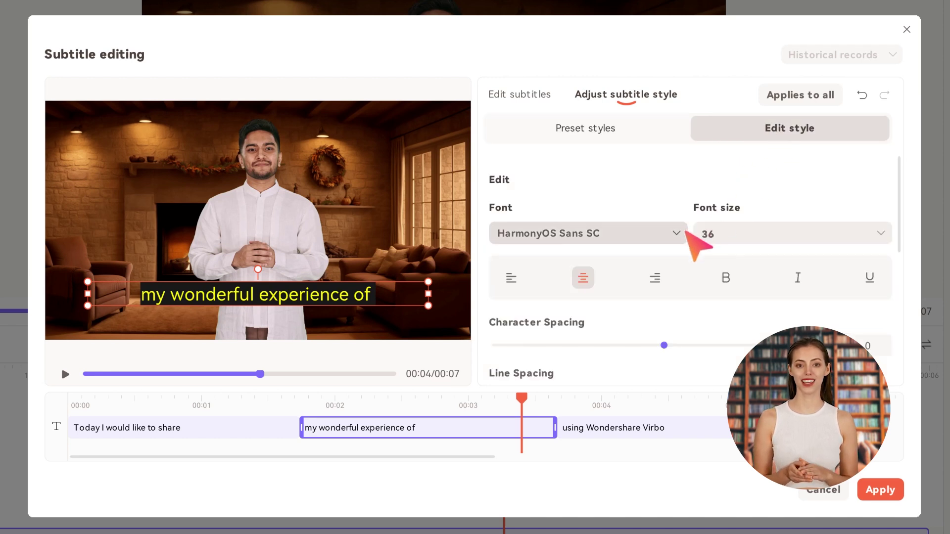
{"action": "left_click", "coordinate": [682, 234]}
{"action": "scroll", "coordinate": [658, 282], "scroll_direction": "down", "scroll_amount": 5}
{"action": "left_click", "coordinate": [633, 290]}
{"action": "left_click", "coordinate": [742, 237]}
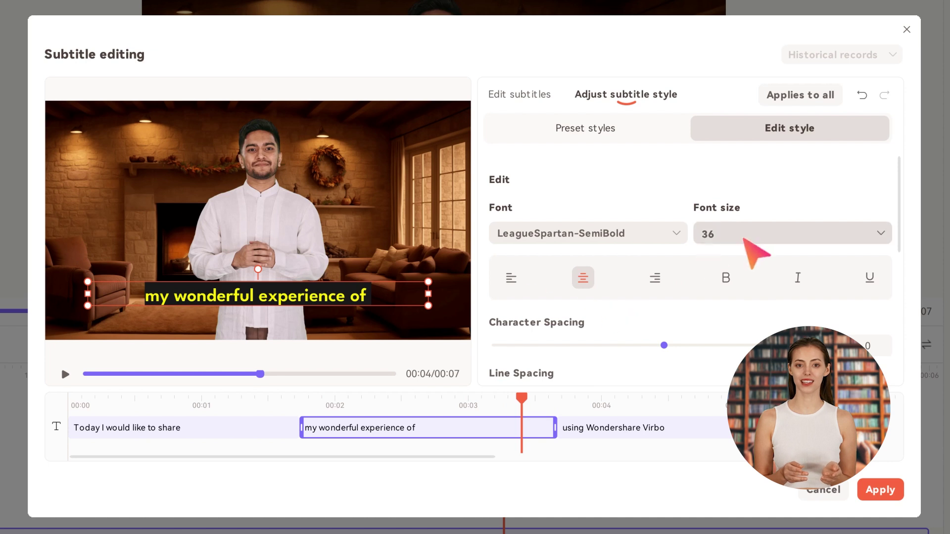
{"action": "type", "text": "25"}
{"action": "left_click", "coordinate": [655, 278]}
{"action": "left_click", "coordinate": [583, 277]}
{"action": "scroll", "coordinate": [665, 317], "scroll_direction": "down", "scroll_amount": 1}
{"action": "left_click_drag", "start_coordinate": [665, 303], "coordinate": [666, 303]}
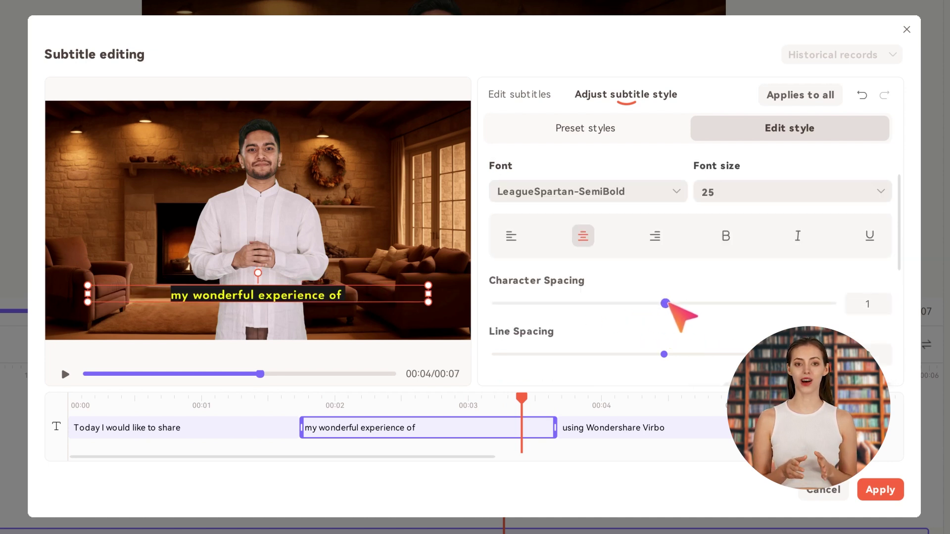
{"action": "scroll", "coordinate": [656, 305], "scroll_direction": "down", "scroll_amount": 2}
{"action": "scroll", "coordinate": [671, 295], "scroll_direction": "down", "scroll_amount": 1}
{"action": "scroll", "coordinate": [670, 294], "scroll_direction": "down", "scroll_amount": 1}
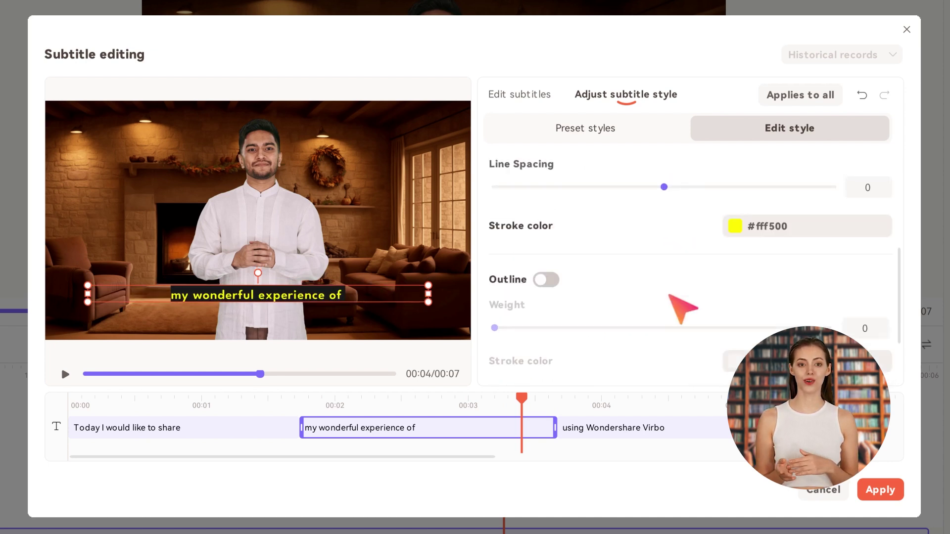
{"action": "scroll", "coordinate": [671, 295], "scroll_direction": "down", "scroll_amount": 1}
{"action": "scroll", "coordinate": [671, 294], "scroll_direction": "down", "scroll_amount": 1}
{"action": "scroll", "coordinate": [670, 294], "scroll_direction": "up", "scroll_amount": 1}
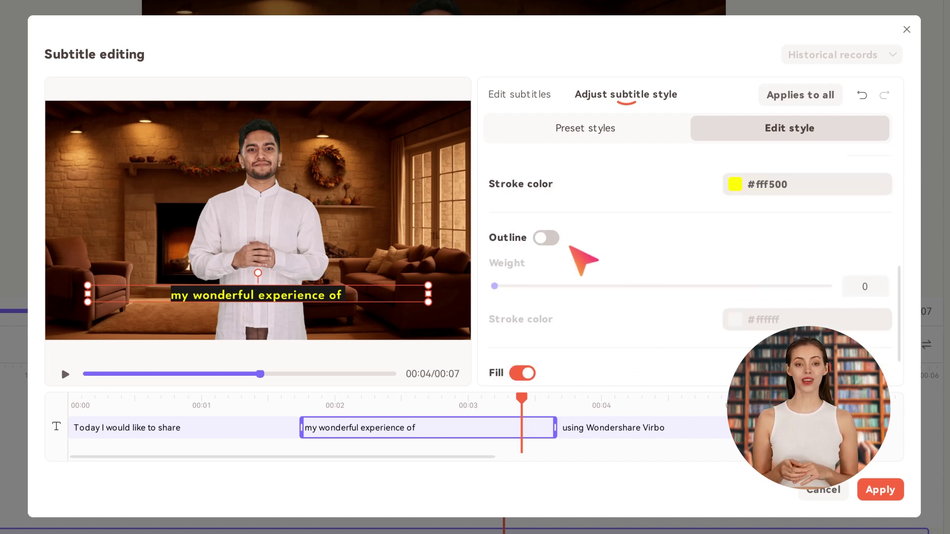
{"action": "left_click", "coordinate": [546, 238]}
{"action": "left_click_drag", "start_coordinate": [528, 286], "coordinate": [520, 288]}
{"action": "scroll", "coordinate": [519, 290], "scroll_direction": "down", "scroll_amount": 1}
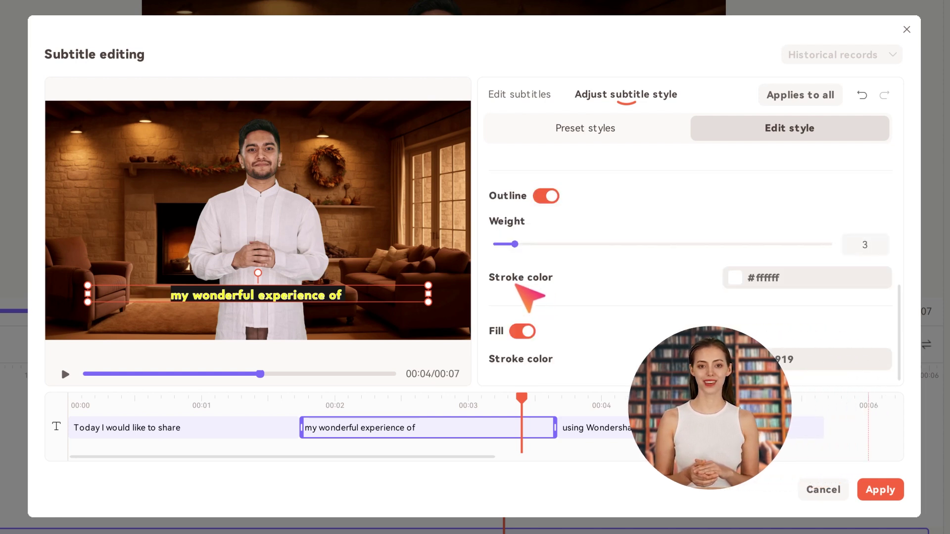
Try pink, green, light blue and grey fills before settling on a black fill.
{"action": "left_click", "coordinate": [750, 359]}
{"action": "left_click", "coordinate": [807, 408]}
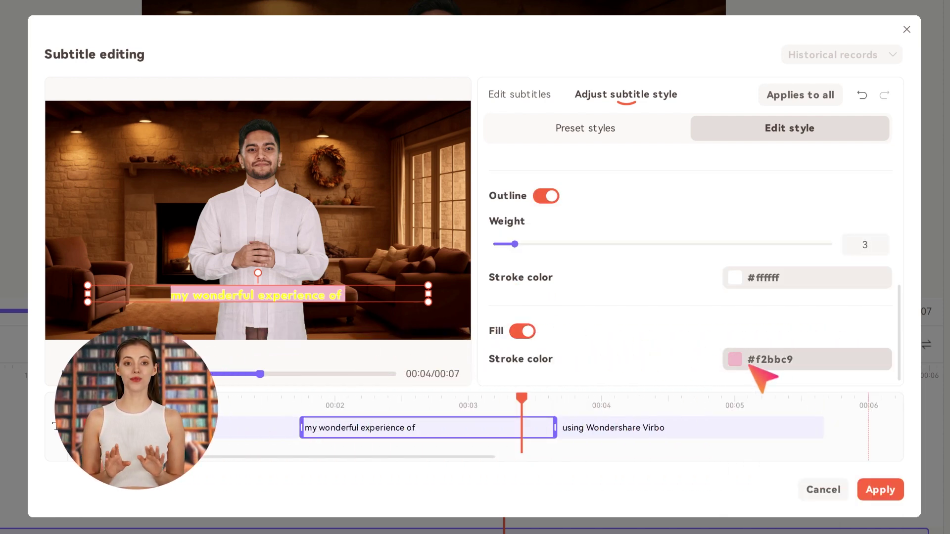
{"action": "left_click", "coordinate": [751, 364]}
{"action": "left_click", "coordinate": [801, 471]}
{"action": "left_click", "coordinate": [748, 364]}
{"action": "left_click", "coordinate": [872, 486]}
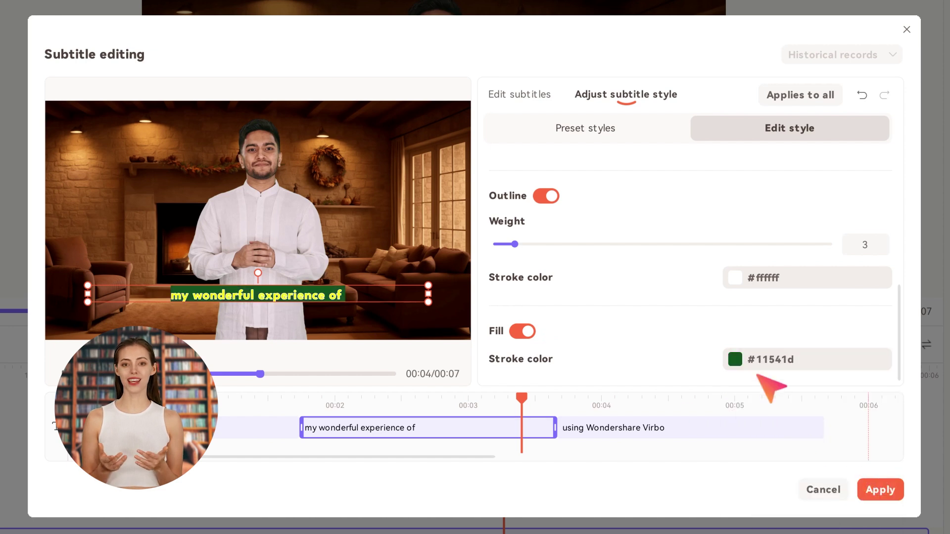
{"action": "left_click", "coordinate": [752, 364]}
{"action": "left_click", "coordinate": [742, 410]}
{"action": "left_click", "coordinate": [752, 363]}
{"action": "left_click", "coordinate": [760, 487]}
{"action": "left_click", "coordinate": [738, 364]}
{"action": "left_click", "coordinate": [735, 490]}
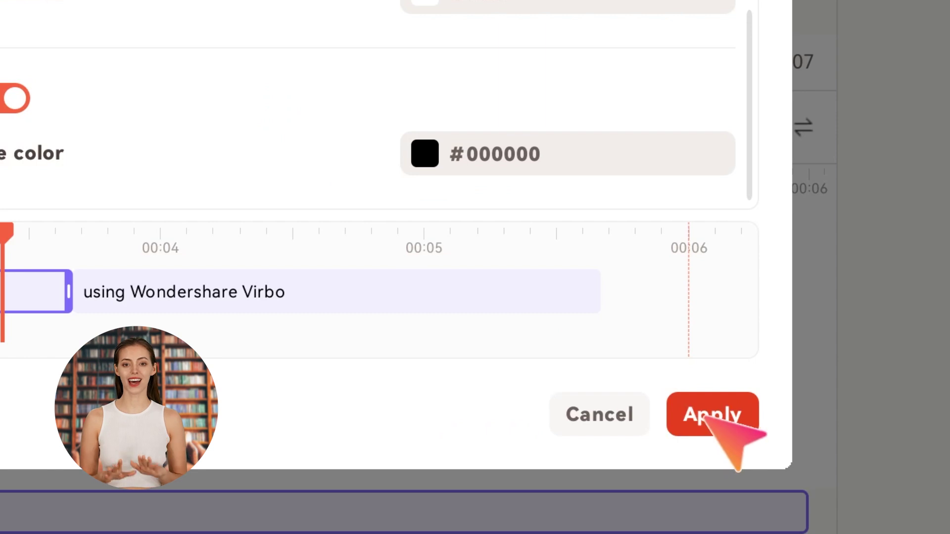
Apply the restyled subtitles to the video and return to the main editor.
{"action": "left_click", "coordinate": [706, 417]}
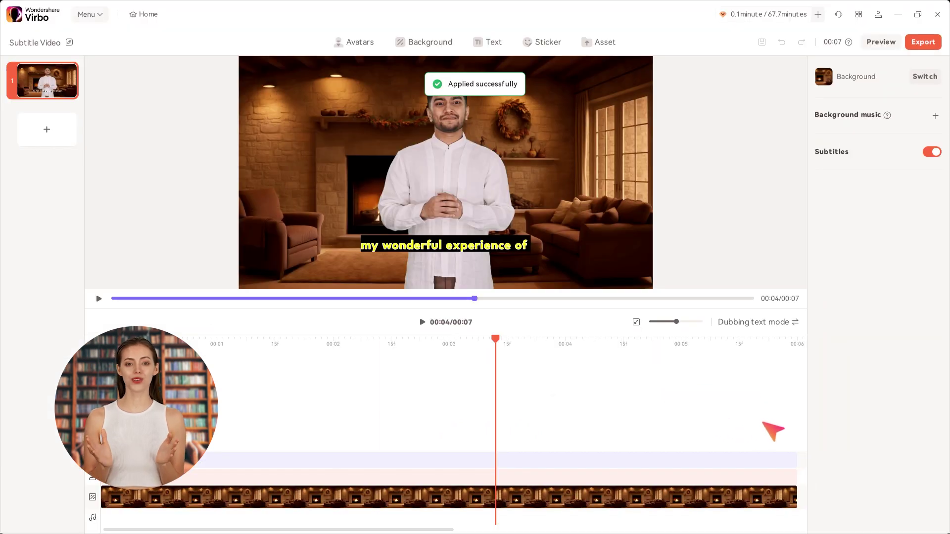